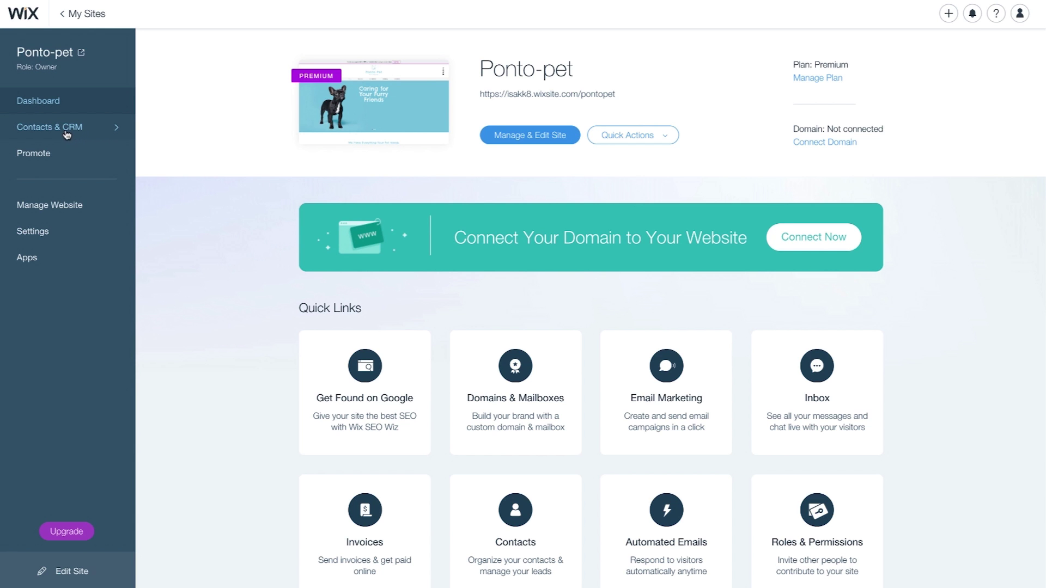
- Start Import Contacts from the Contact List's More actions menu
{"action": "left_click", "coordinate": [49, 126]}
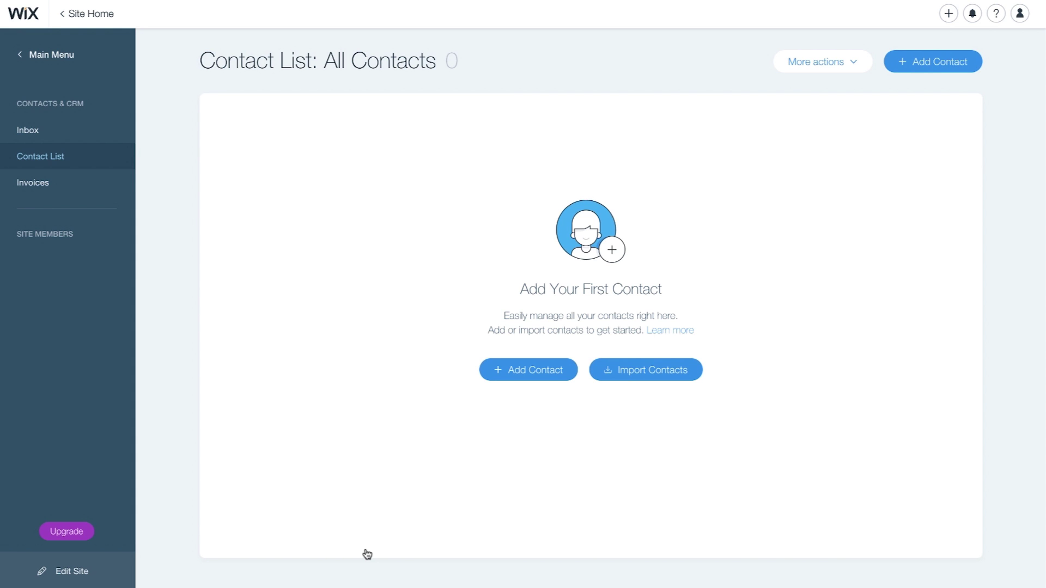
{"action": "left_click", "coordinate": [845, 63]}
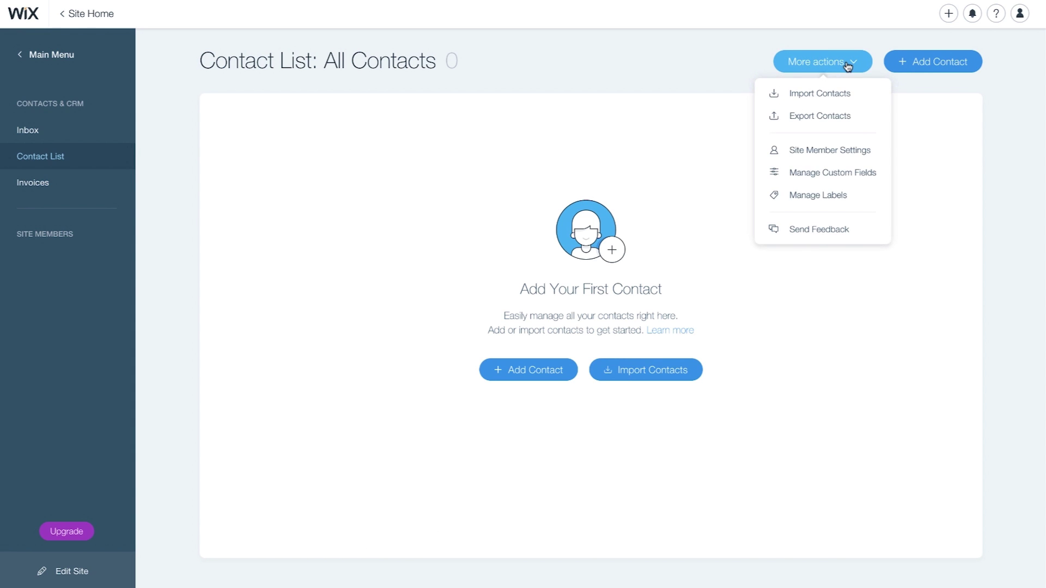
{"action": "left_click", "coordinate": [849, 98]}
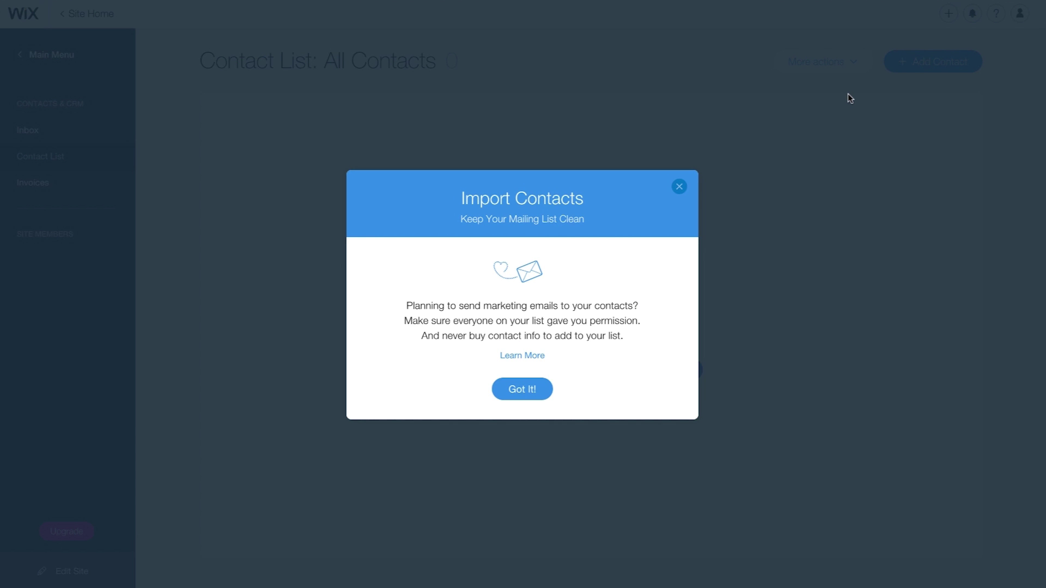
- Connect the Google account, allow Wix to view its contacts, and import all 15 Gmail contacts
{"action": "left_click", "coordinate": [521, 390]}
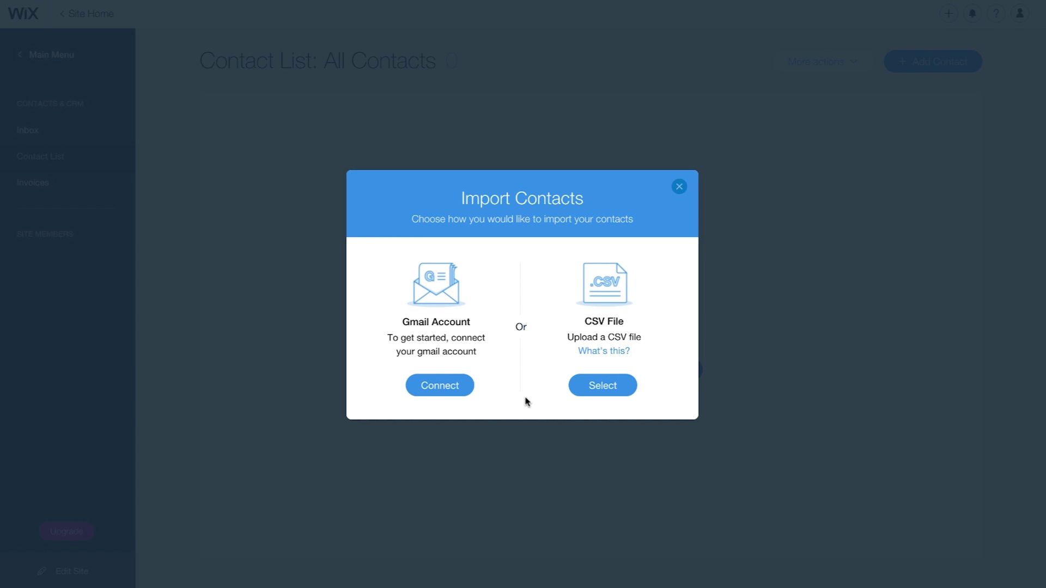
{"action": "left_click", "coordinate": [458, 392]}
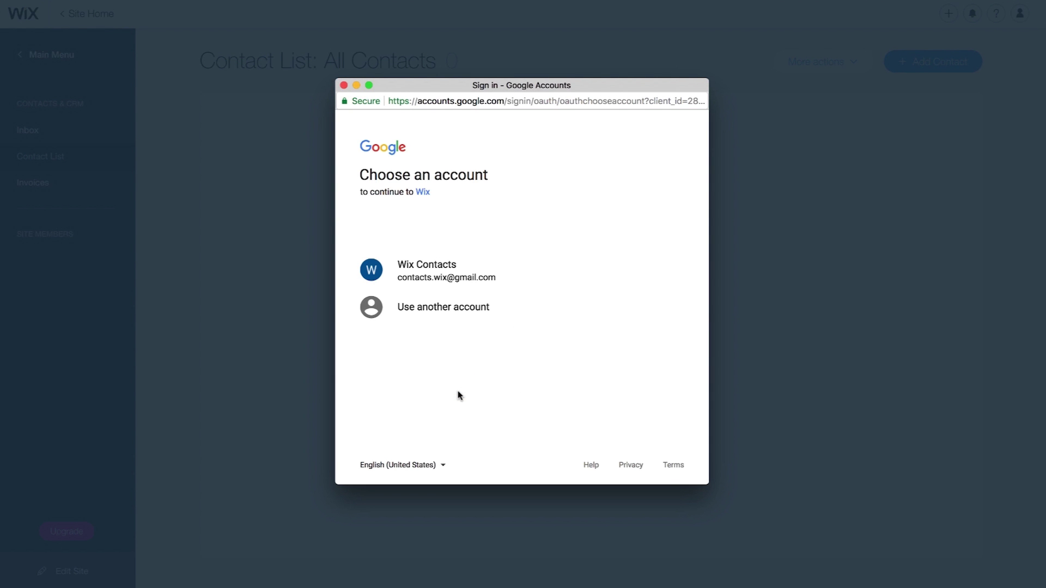
{"action": "left_click", "coordinate": [446, 270]}
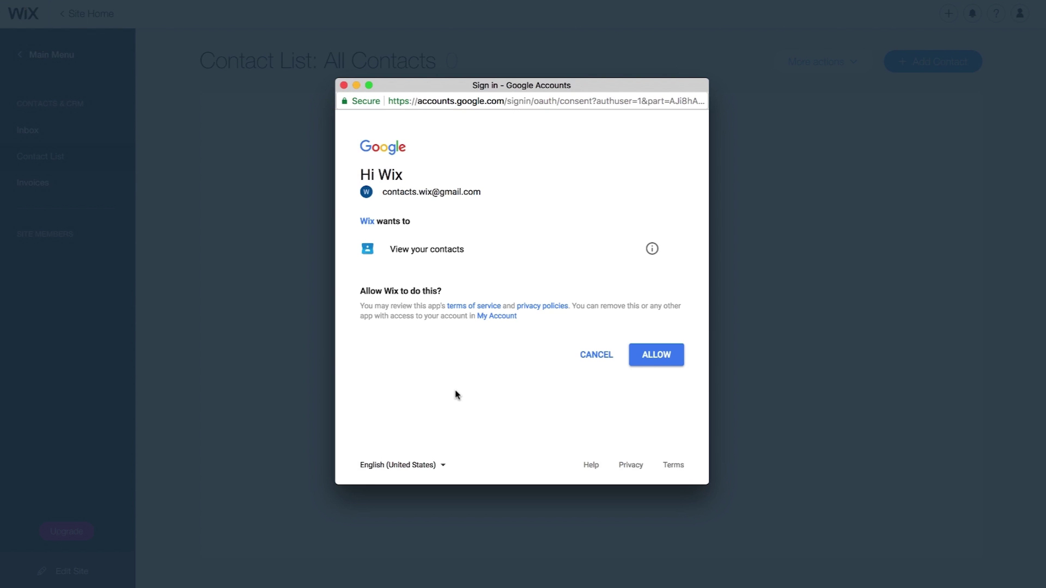
{"action": "left_click", "coordinate": [661, 358]}
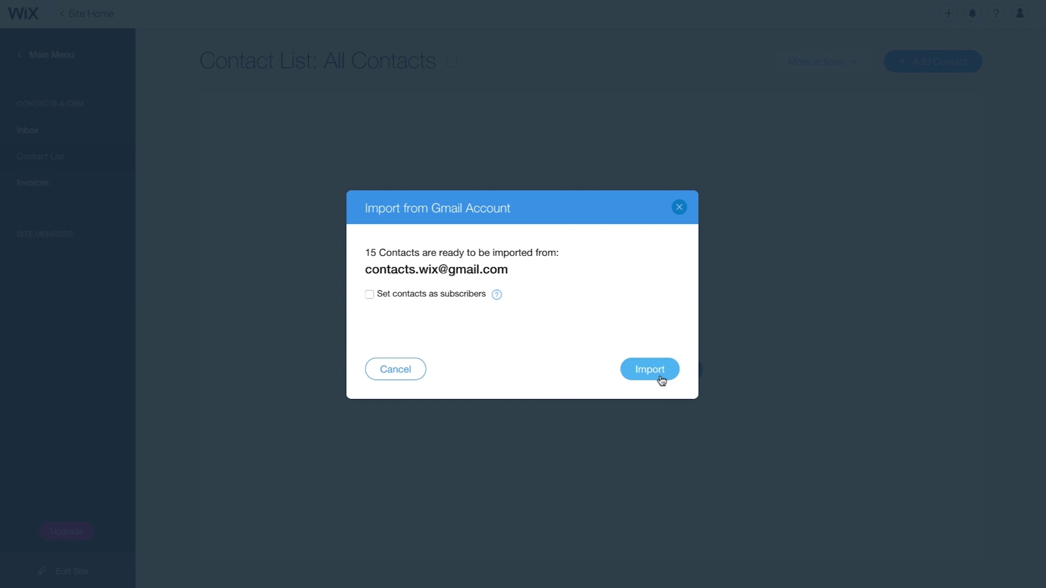
{"action": "left_click", "coordinate": [650, 369]}
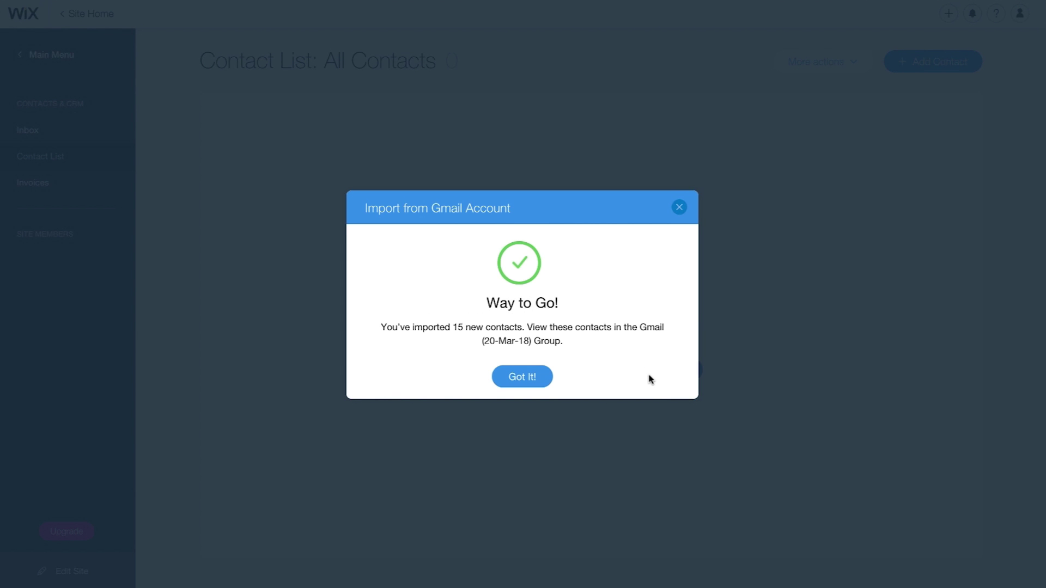
{"action": "left_click", "coordinate": [524, 378]}
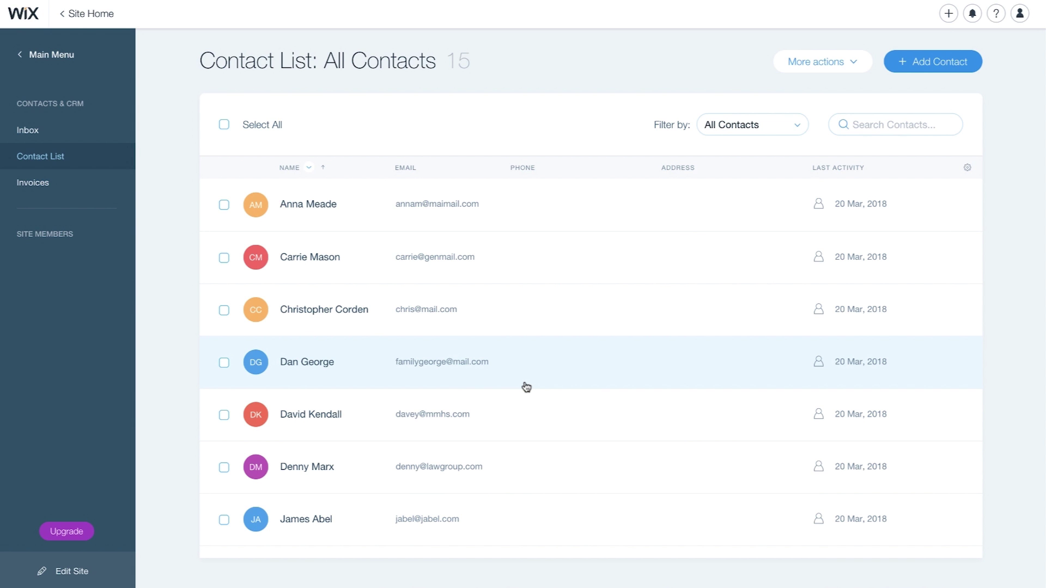
{"action": "left_click", "coordinate": [799, 127]}
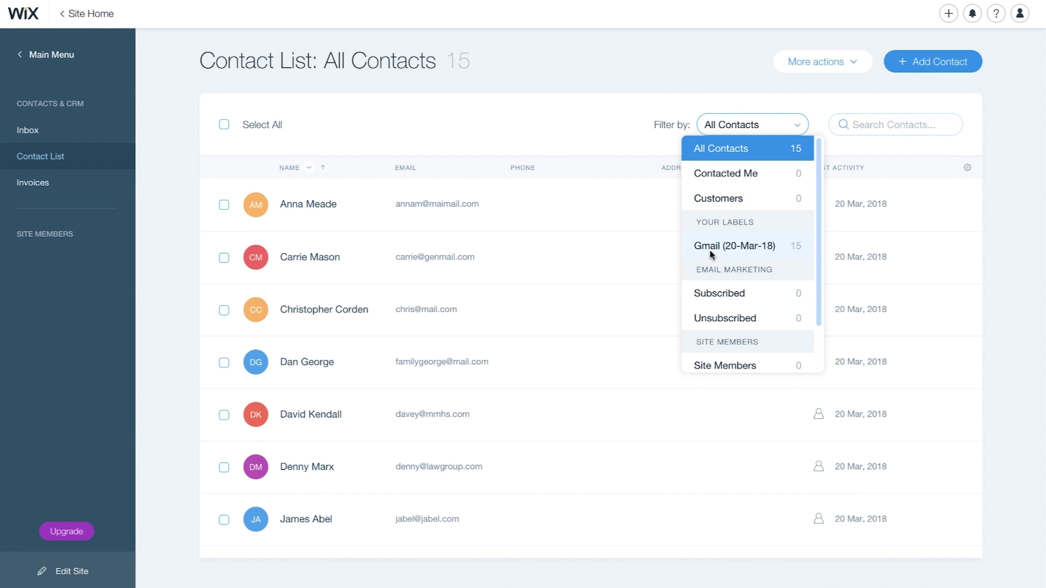
{"action": "left_click", "coordinate": [724, 67]}
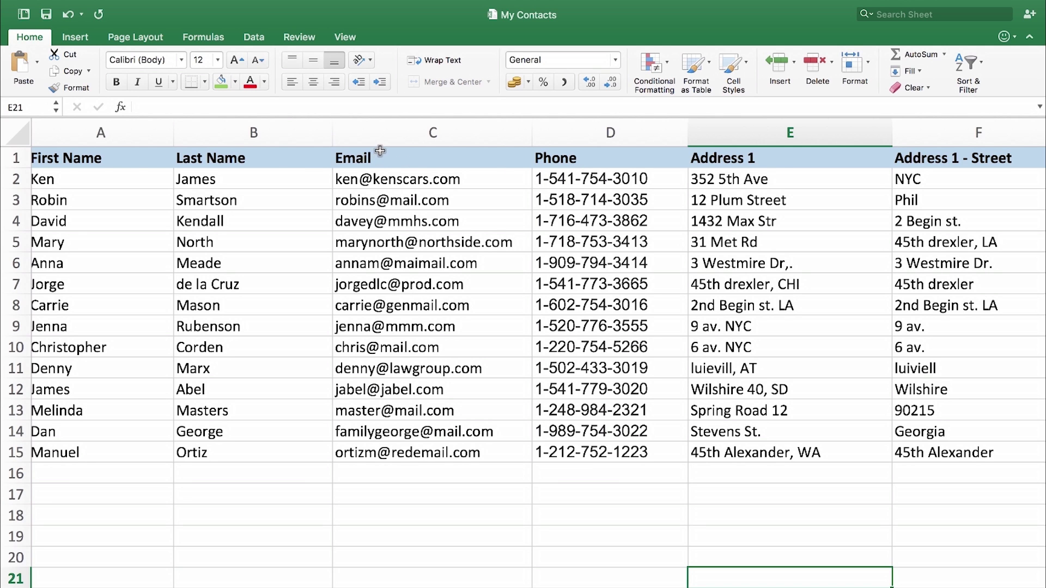
- Save the My Contacts spreadsheet as a Comma Separated Values (.csv) file on the Desktop
{"action": "left_click", "coordinate": [87, 7]}
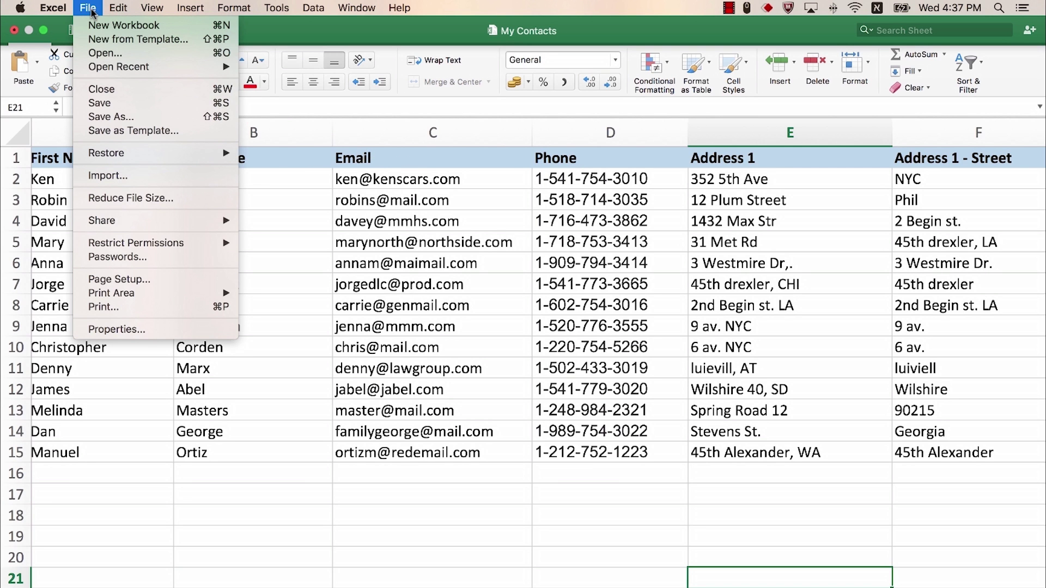
{"action": "left_click", "coordinate": [110, 117]}
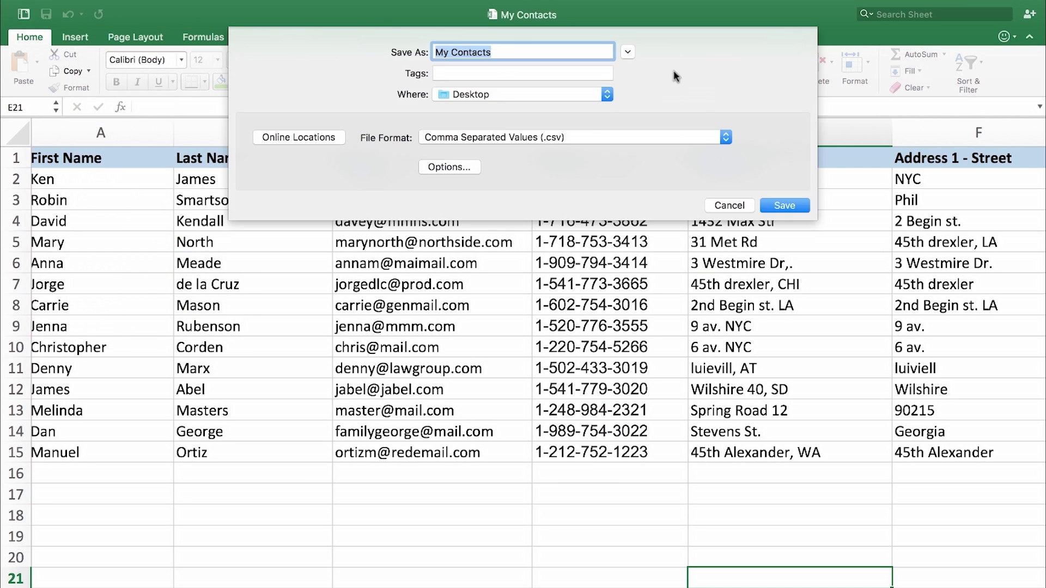
{"action": "left_click", "coordinate": [725, 137]}
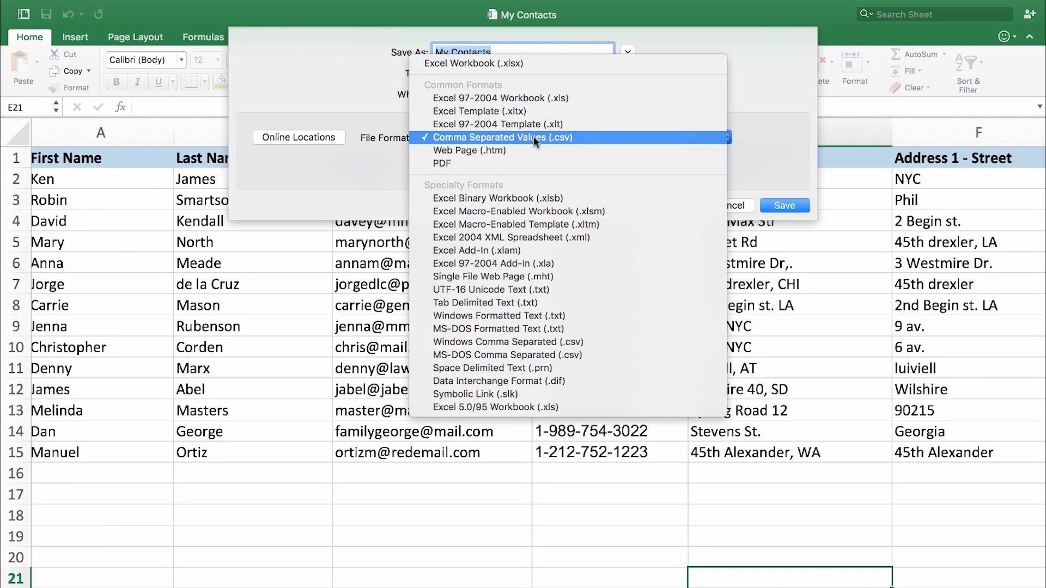
{"action": "left_click", "coordinate": [461, 138]}
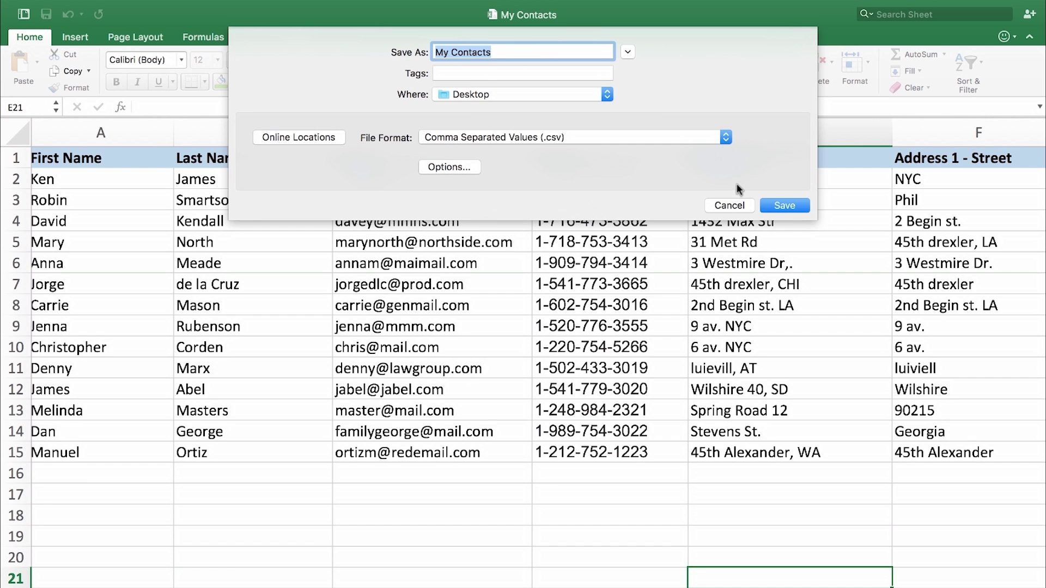
{"action": "left_click", "coordinate": [784, 205]}
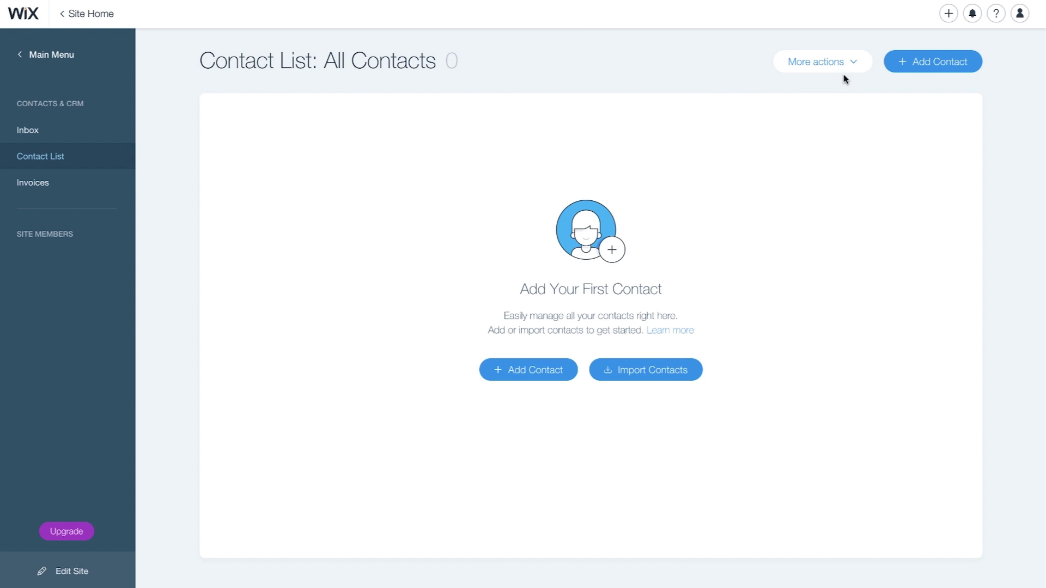
- Start Import Contacts again, acknowledge the mailing-list notice, and choose the CSV File source
{"action": "left_click", "coordinate": [855, 64]}
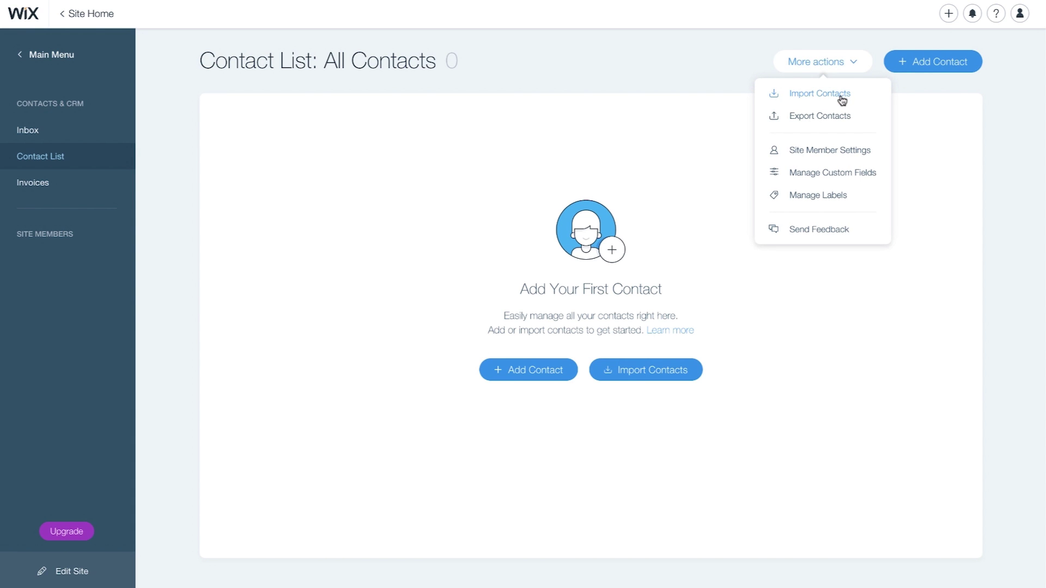
{"action": "left_click", "coordinate": [842, 95]}
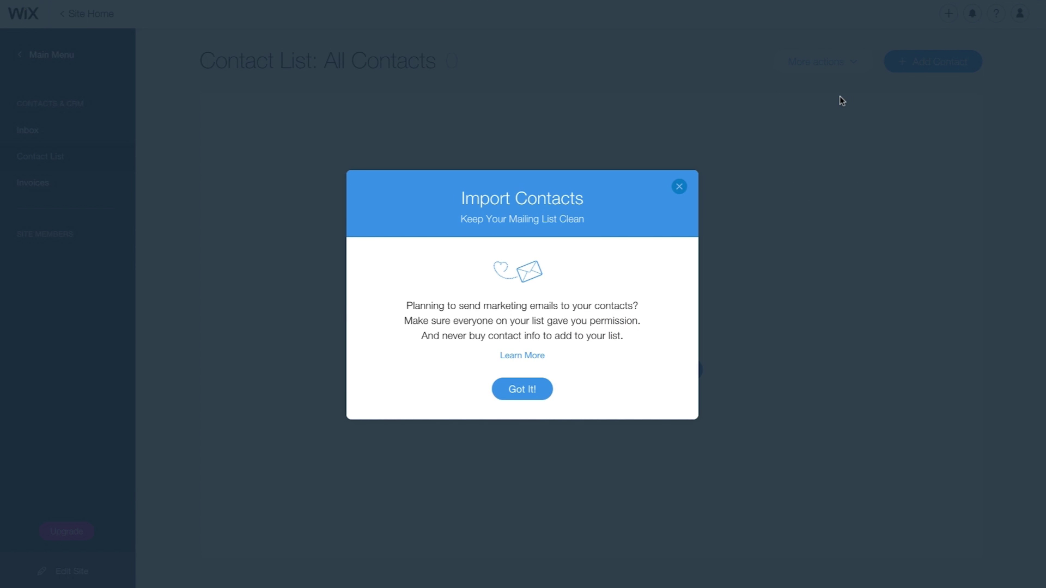
{"action": "left_click", "coordinate": [521, 389]}
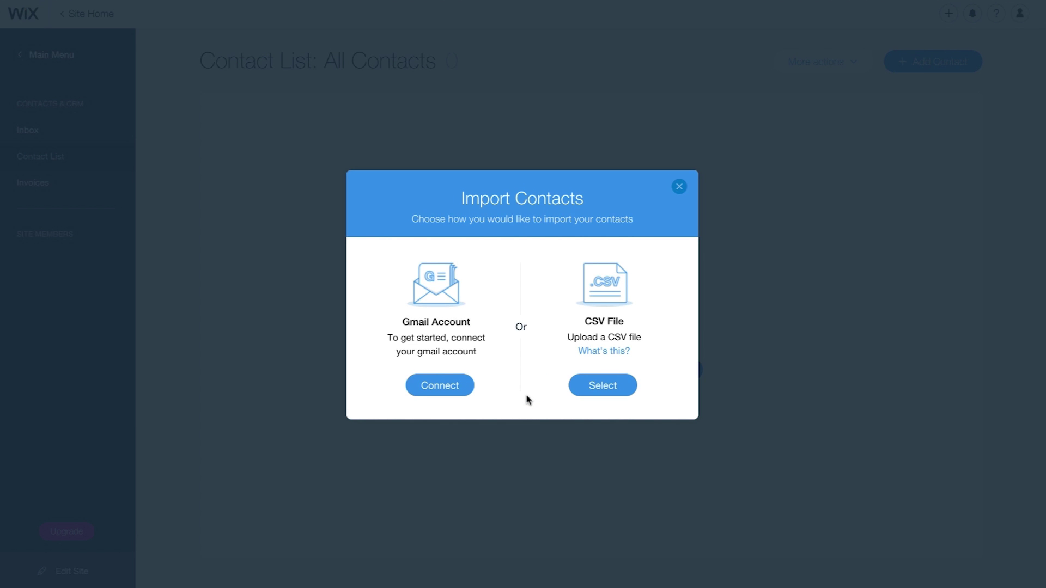
{"action": "left_click", "coordinate": [589, 387]}
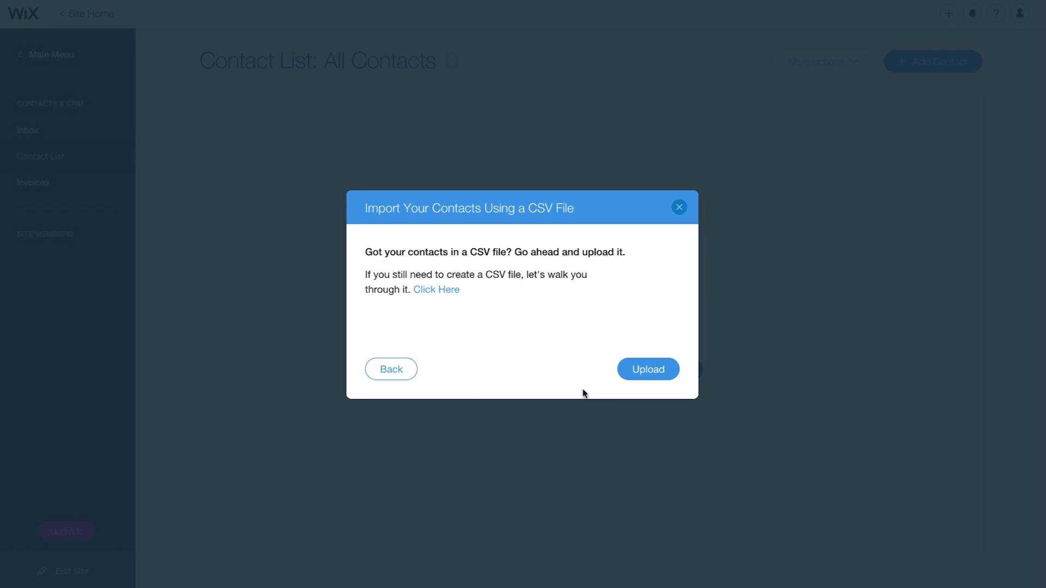
{"action": "left_click", "coordinate": [633, 371]}
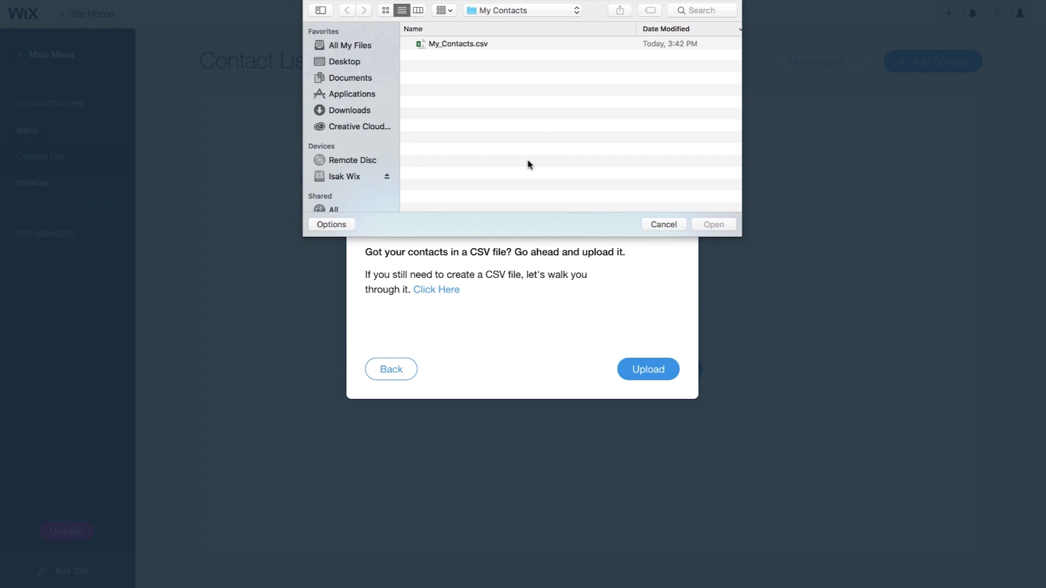
- Upload My_Contacts.csv from the Desktop and continue to the column-matching step
{"action": "left_click", "coordinate": [473, 45]}
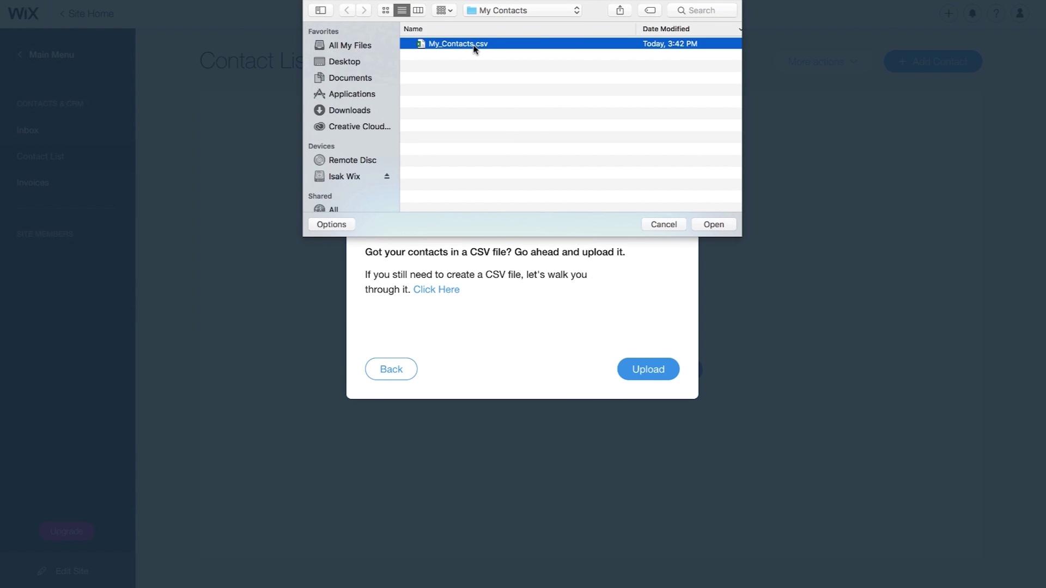
{"action": "left_click", "coordinate": [713, 224]}
{"action": "left_click", "coordinate": [655, 372]}
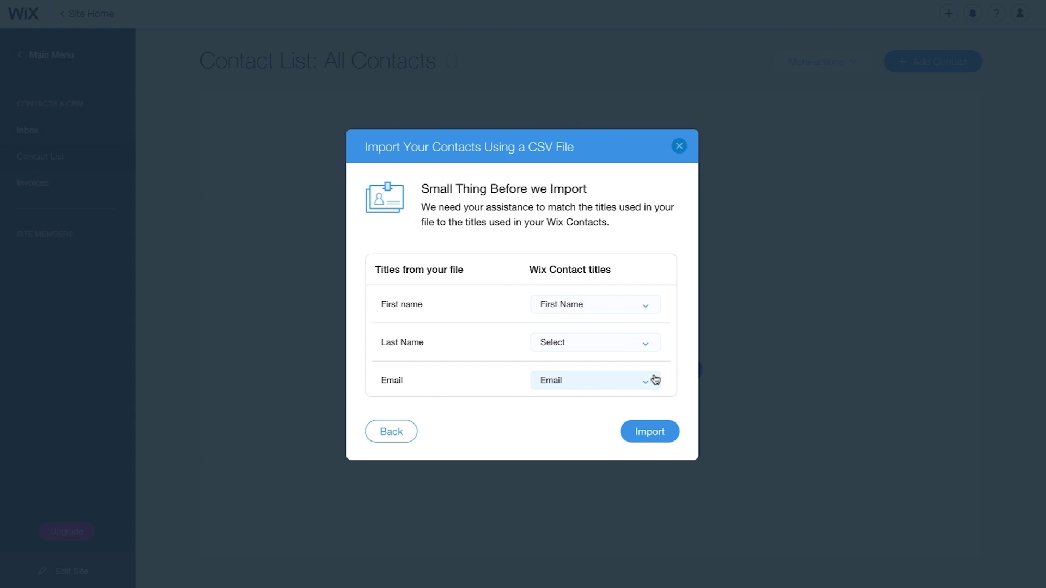
- Map the Last Name column to Last Name and import the 14 contacts under the My_Contacts label
{"action": "left_click", "coordinate": [653, 346]}
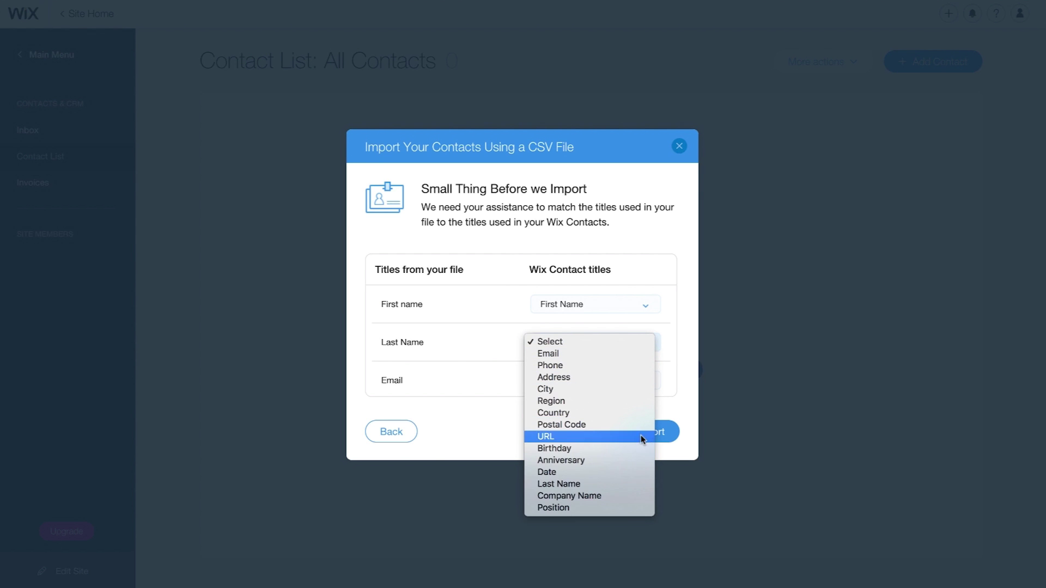
{"action": "left_click", "coordinate": [638, 483]}
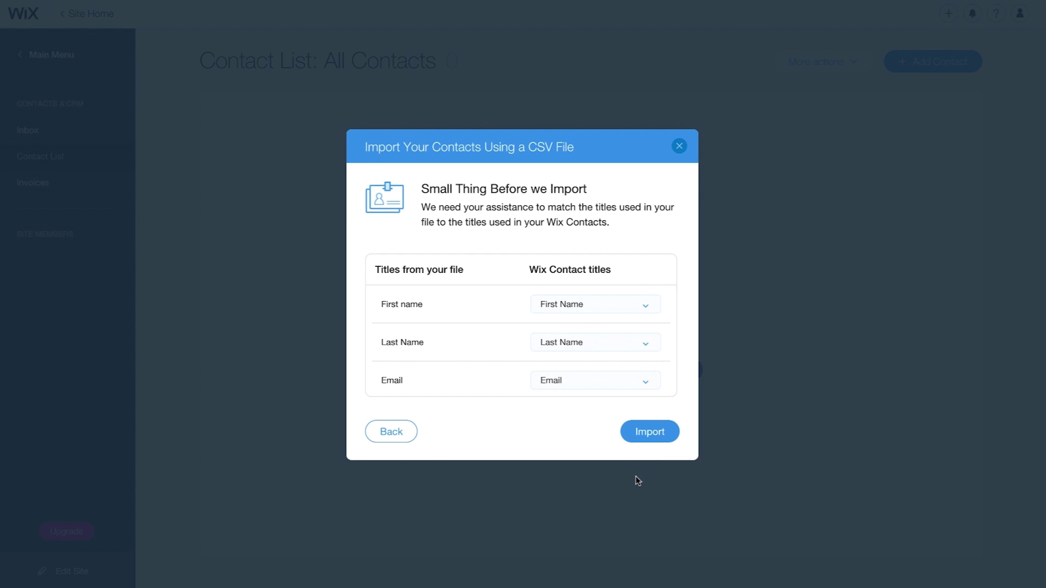
{"action": "scroll", "coordinate": [672, 349], "scroll_direction": "down", "scroll_amount": 3}
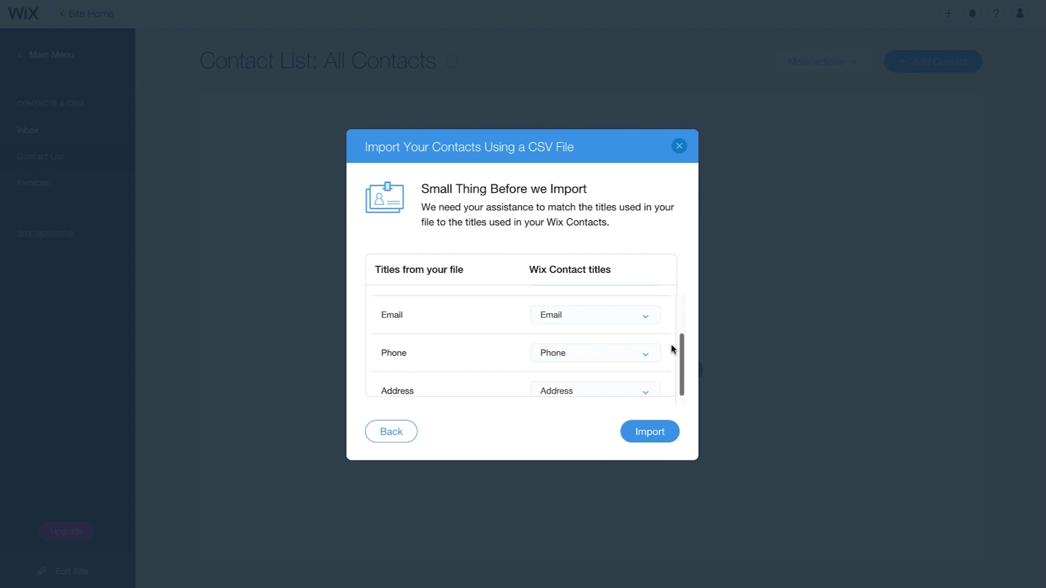
{"action": "left_click", "coordinate": [650, 431]}
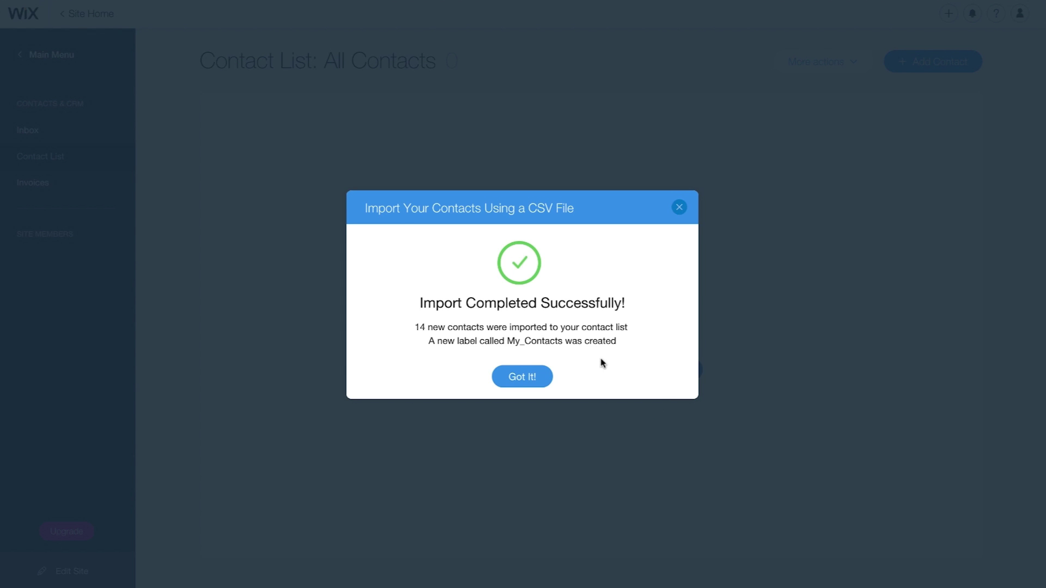
{"action": "left_click", "coordinate": [548, 381]}
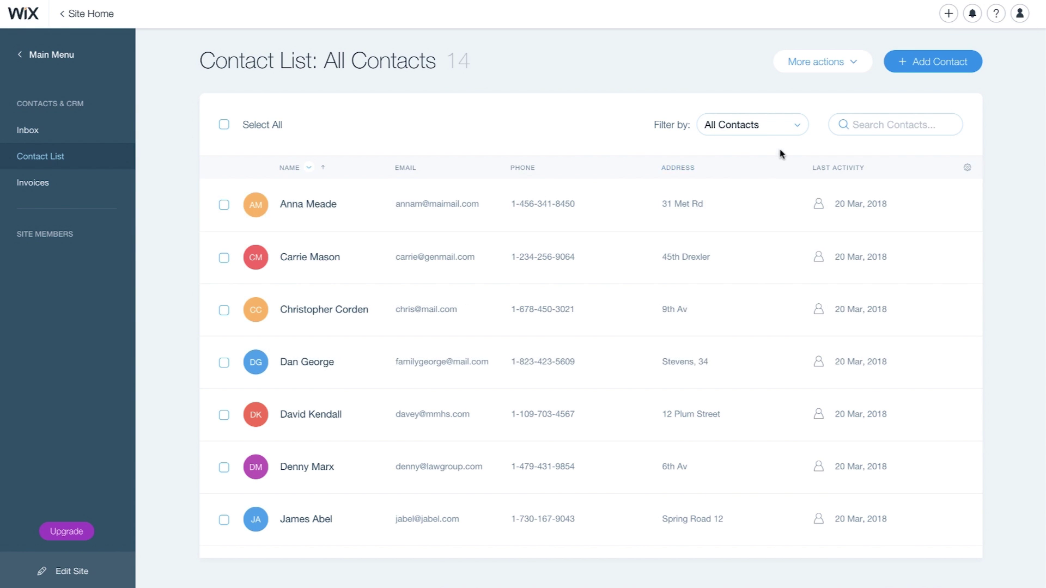
- Check the Filter by choices to confirm the My_Contacts label holds 14 contacts
{"action": "left_click", "coordinate": [784, 125]}
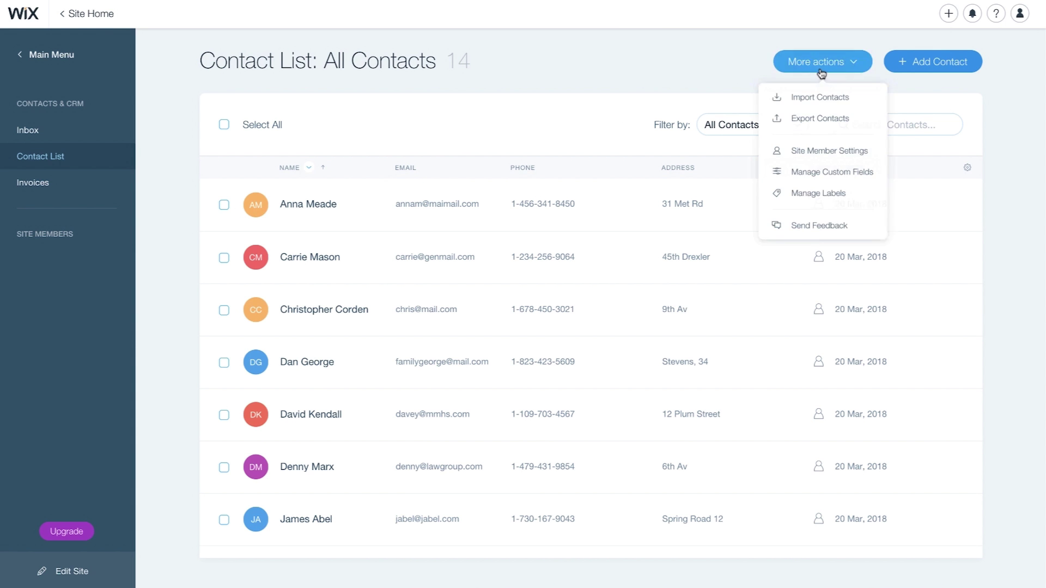
- Export All Contacts (14) as a Google CSV file, downloaded as contacts.csv
{"action": "left_click", "coordinate": [821, 118]}
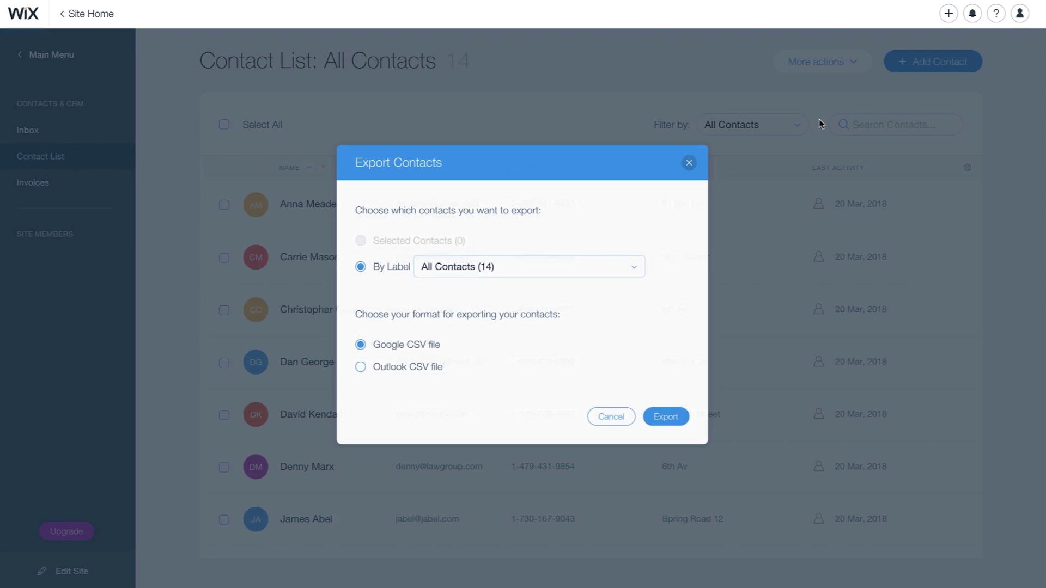
{"action": "left_click", "coordinate": [493, 268]}
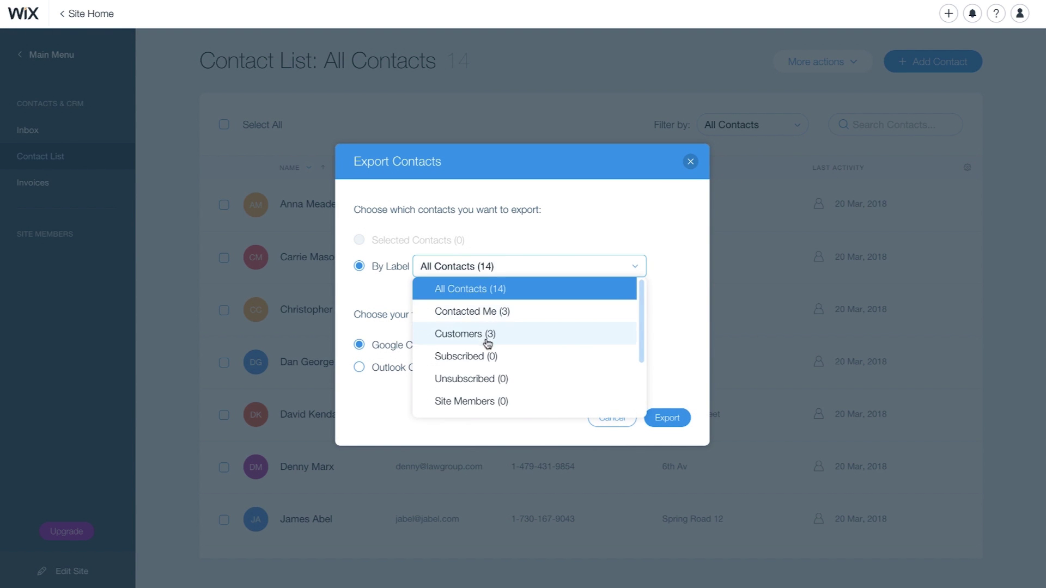
{"action": "left_click", "coordinate": [485, 291]}
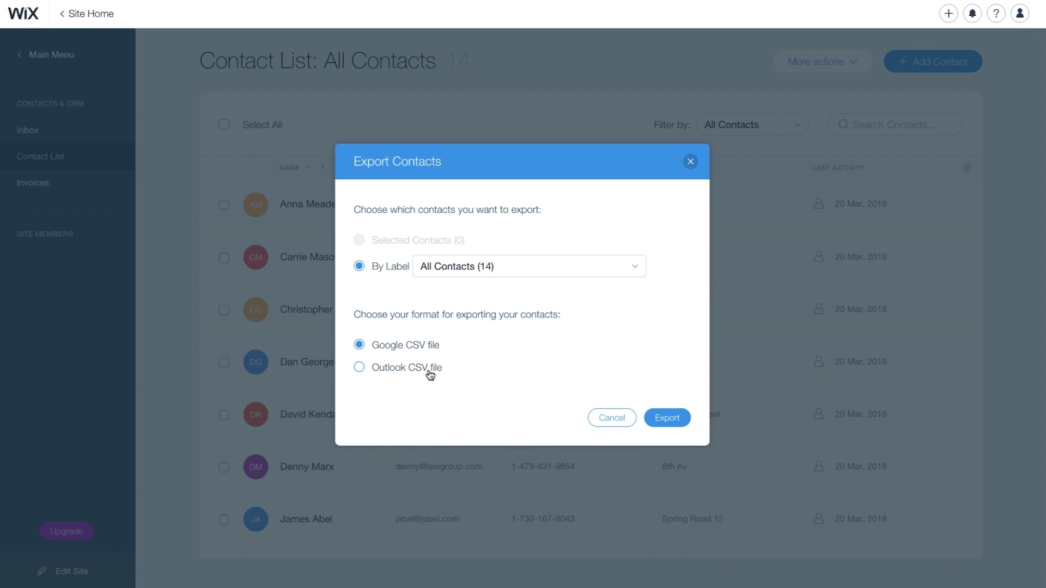
{"action": "left_click", "coordinate": [667, 418]}
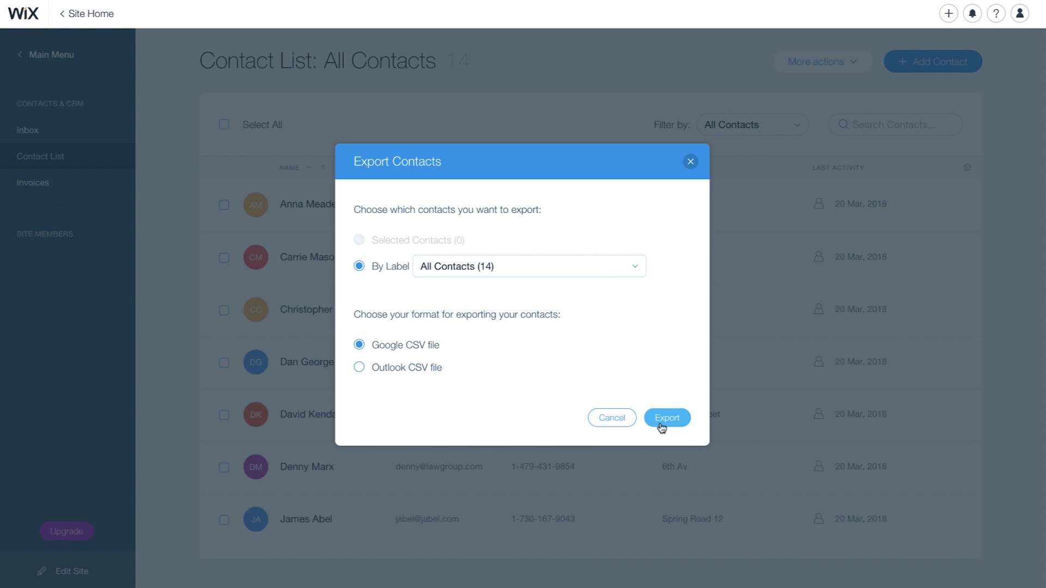